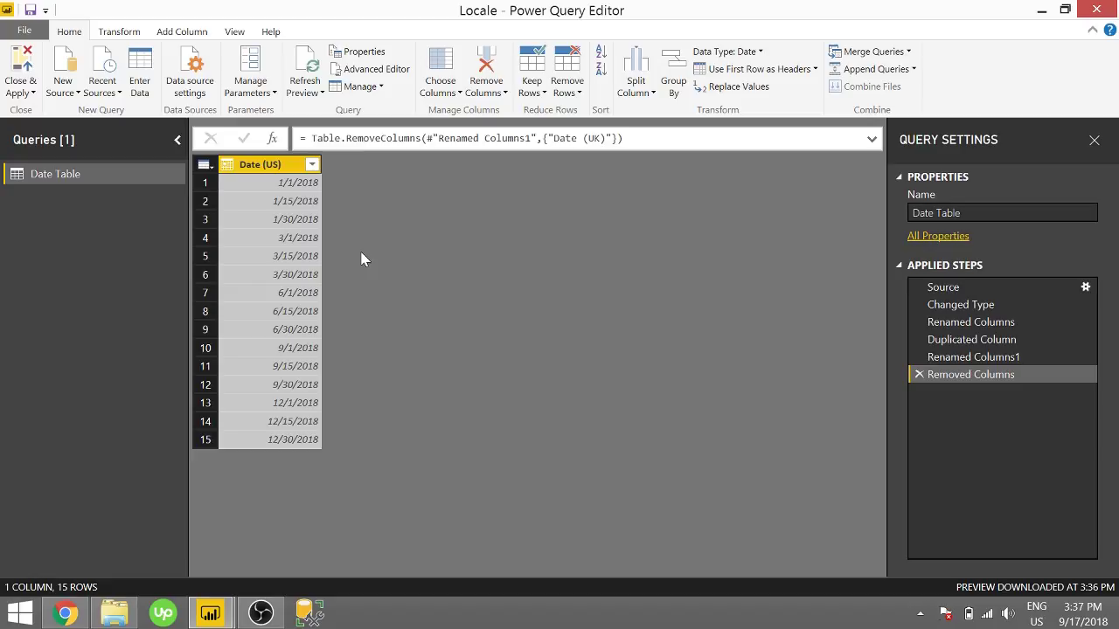
- Duplicate the Date (US) column as Date (US) - Copy and bring up the copy's column options
{"action": "right_click", "coordinate": [291, 166]}
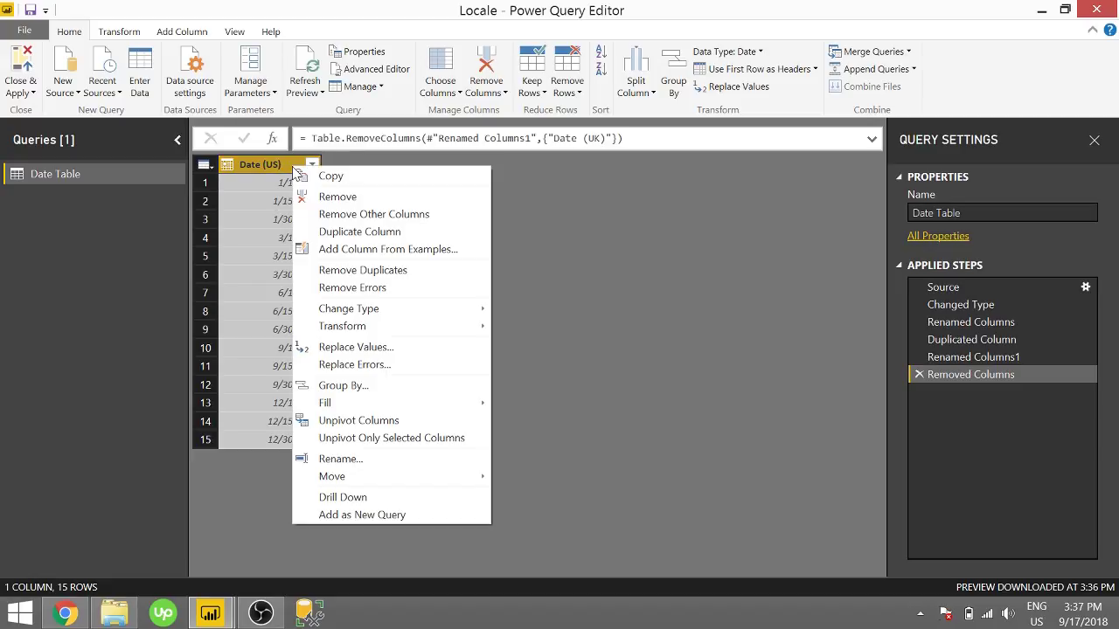
{"action": "left_click", "coordinate": [370, 233]}
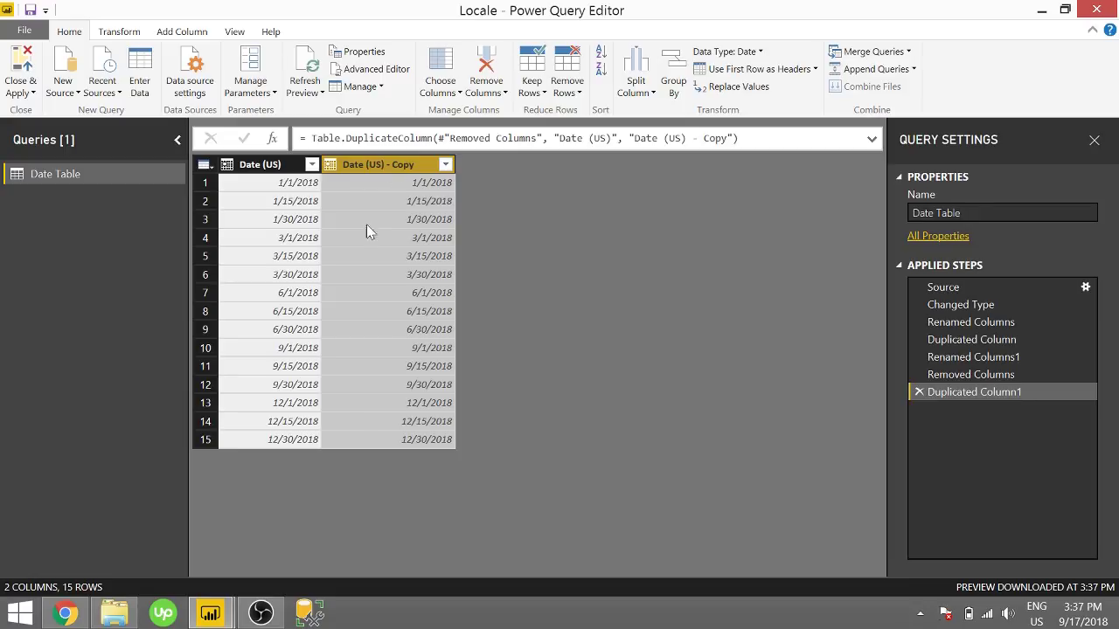
{"action": "right_click", "coordinate": [404, 166]}
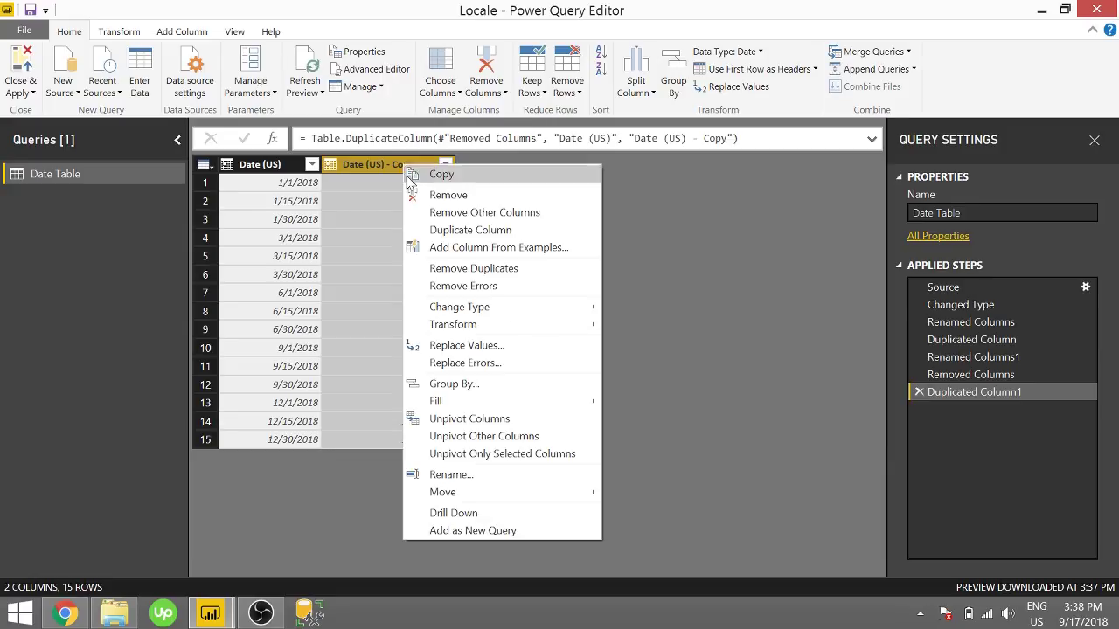
- Change Date (US) - Copy to Text using the English (United Kingdom) locale
{"action": "mouse_move", "coordinate": [514, 312]}
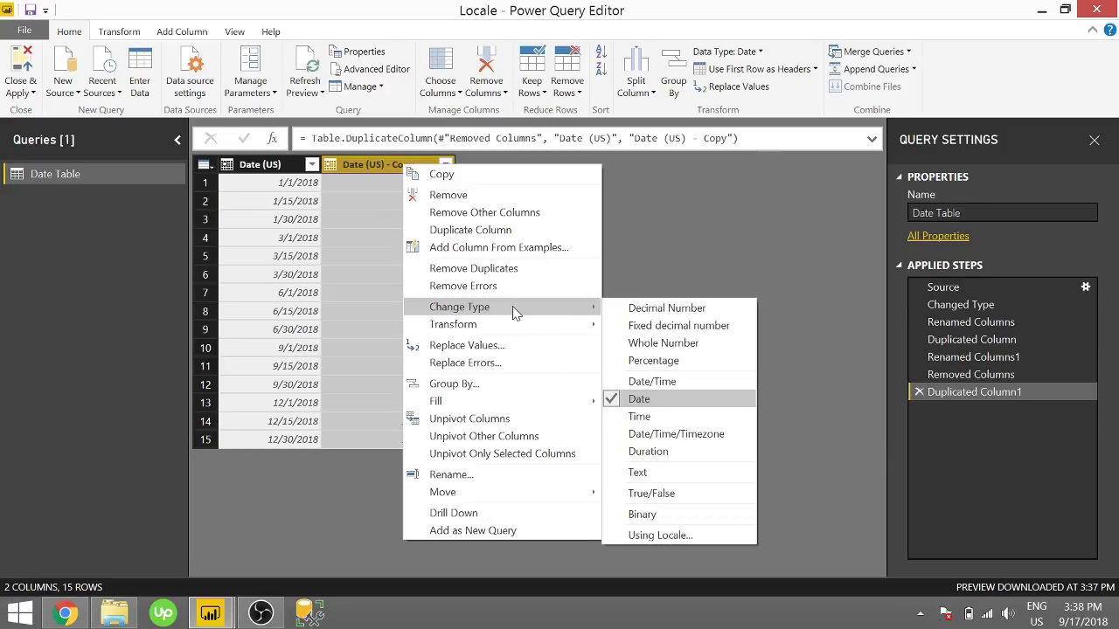
{"action": "left_click", "coordinate": [660, 535]}
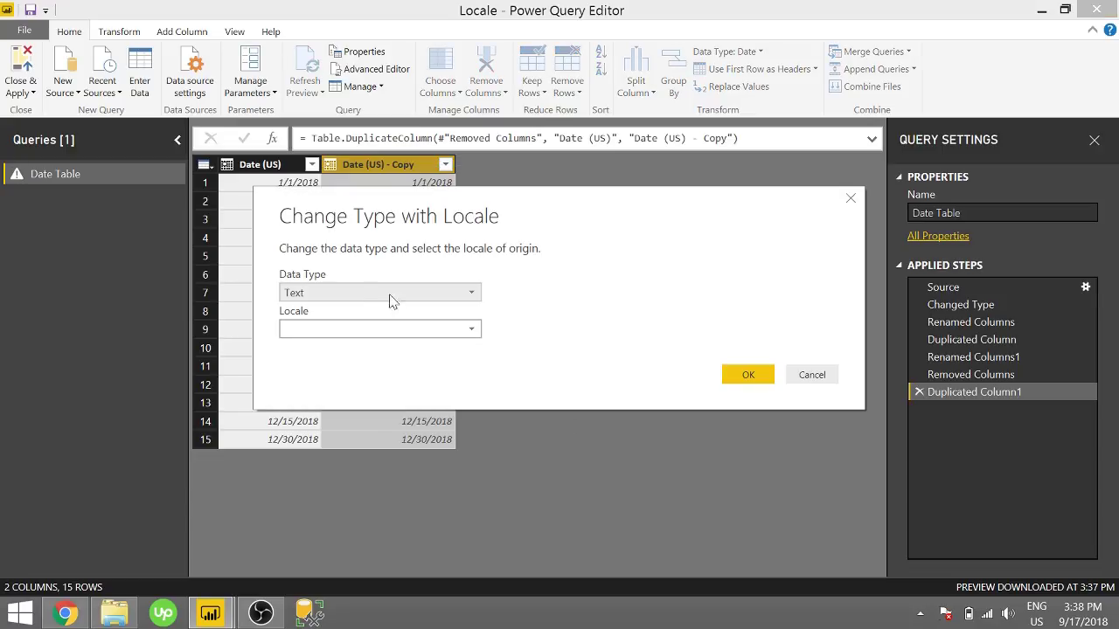
{"action": "left_click", "coordinate": [468, 293]}
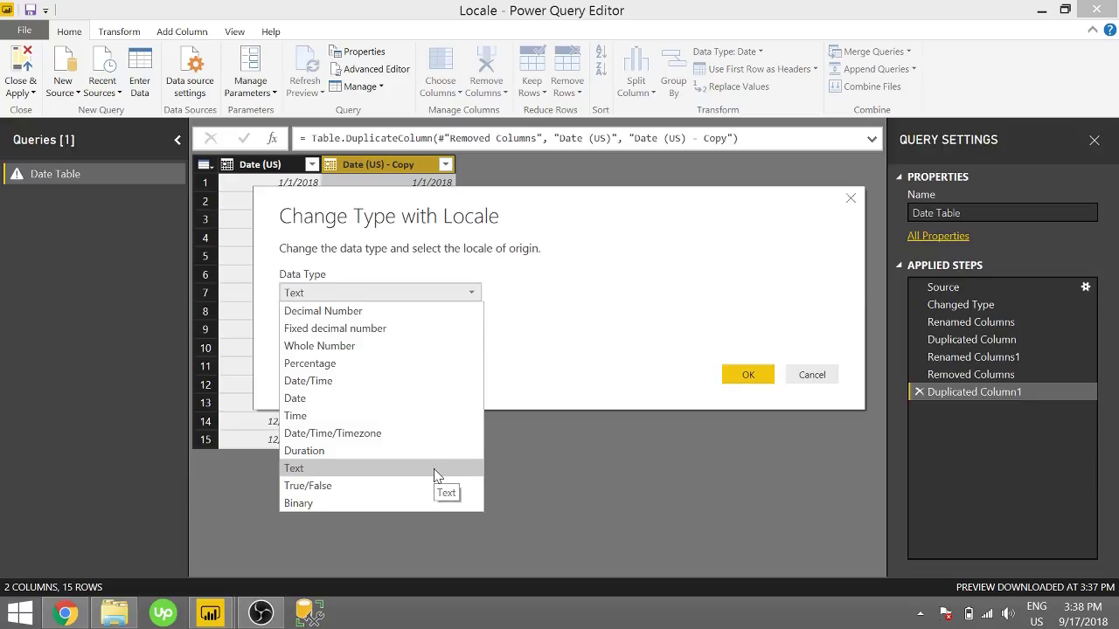
{"action": "left_click", "coordinate": [437, 475]}
{"action": "left_click", "coordinate": [458, 331]}
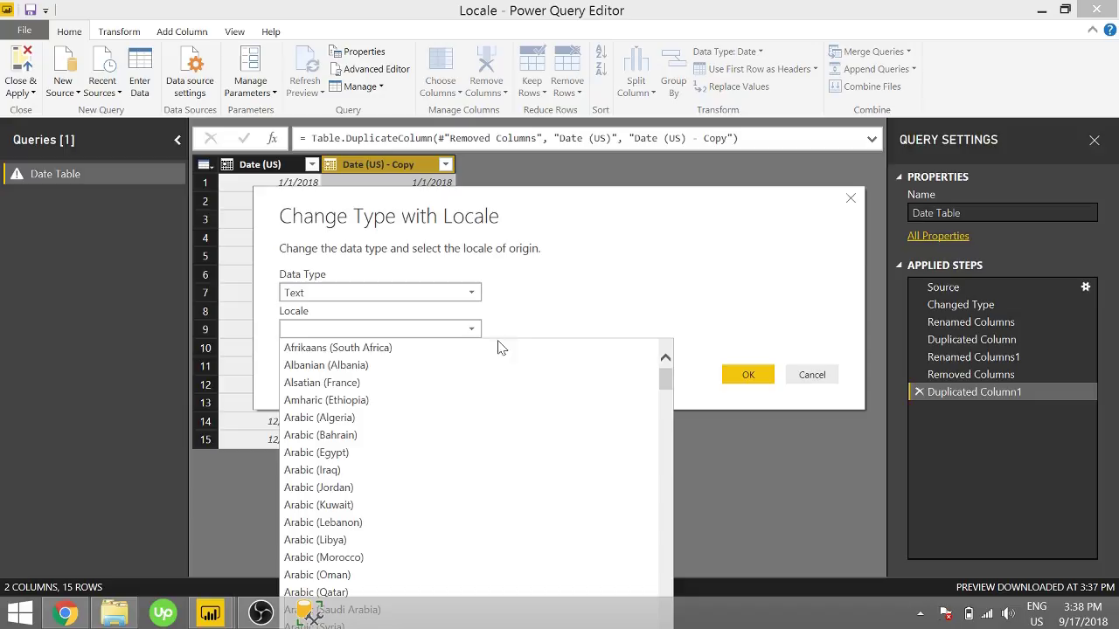
{"action": "left_click_drag", "start_coordinate": [662, 384], "coordinate": [664, 436]}
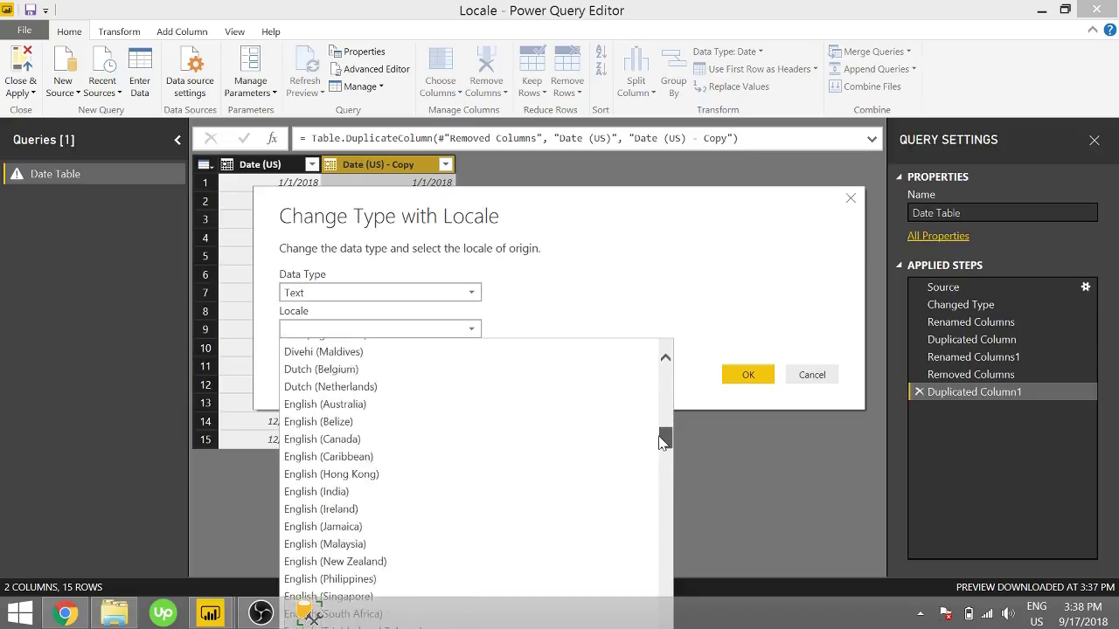
{"action": "scroll", "coordinate": [444, 444], "scroll_direction": "down", "scroll_amount": 2}
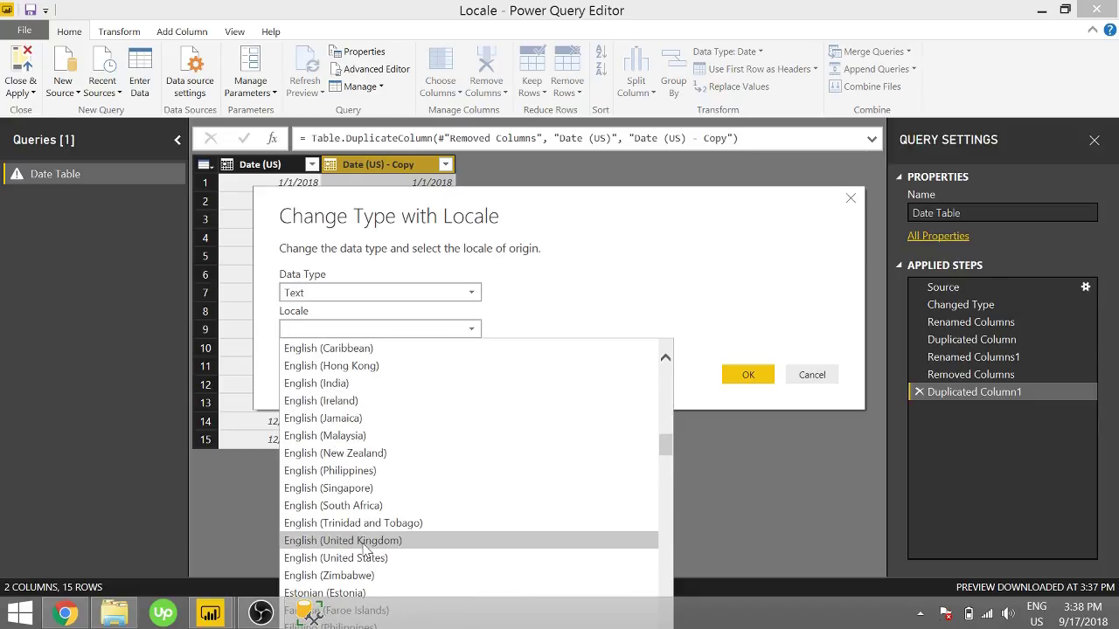
{"action": "left_click", "coordinate": [445, 537]}
{"action": "left_click", "coordinate": [744, 379]}
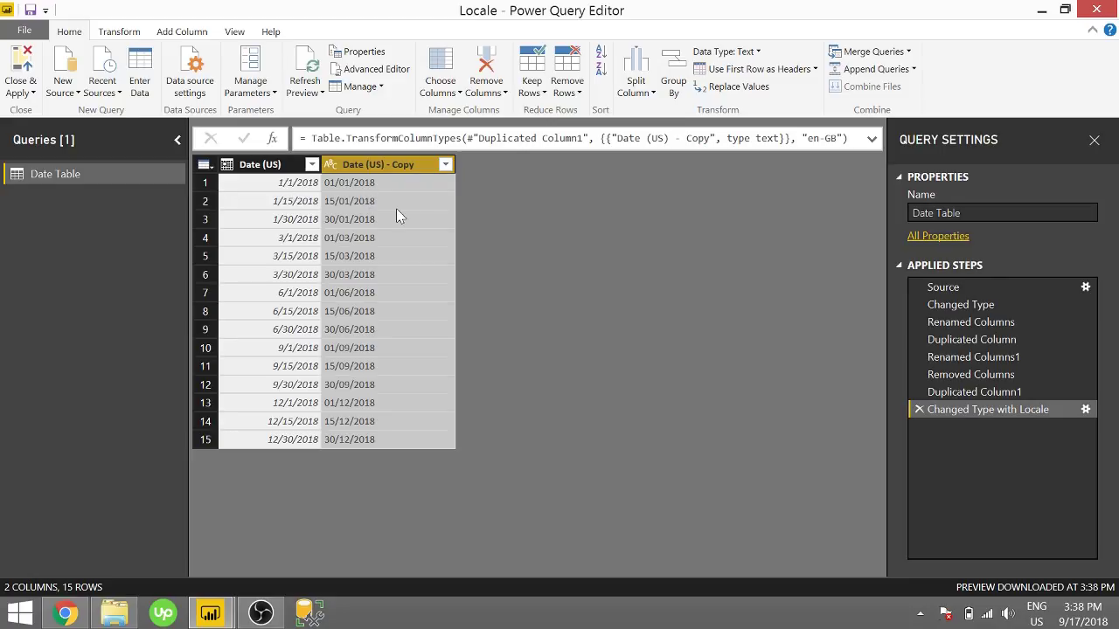
- Apply the query changes and place a new line chart at the page centre
{"action": "left_click", "coordinate": [26, 60]}
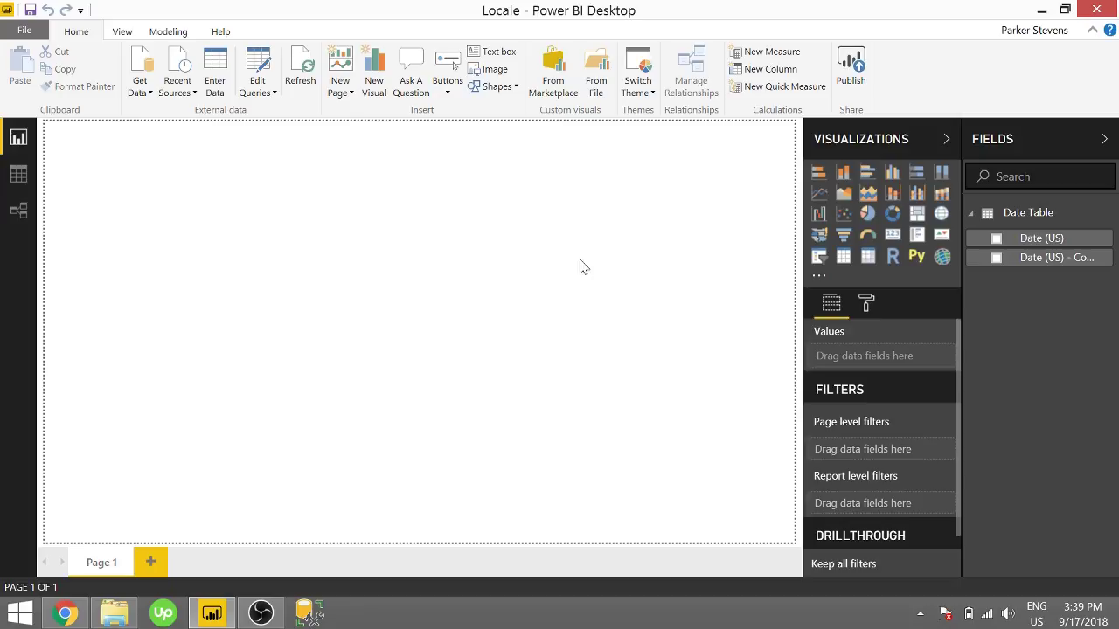
{"action": "left_click", "coordinate": [824, 201]}
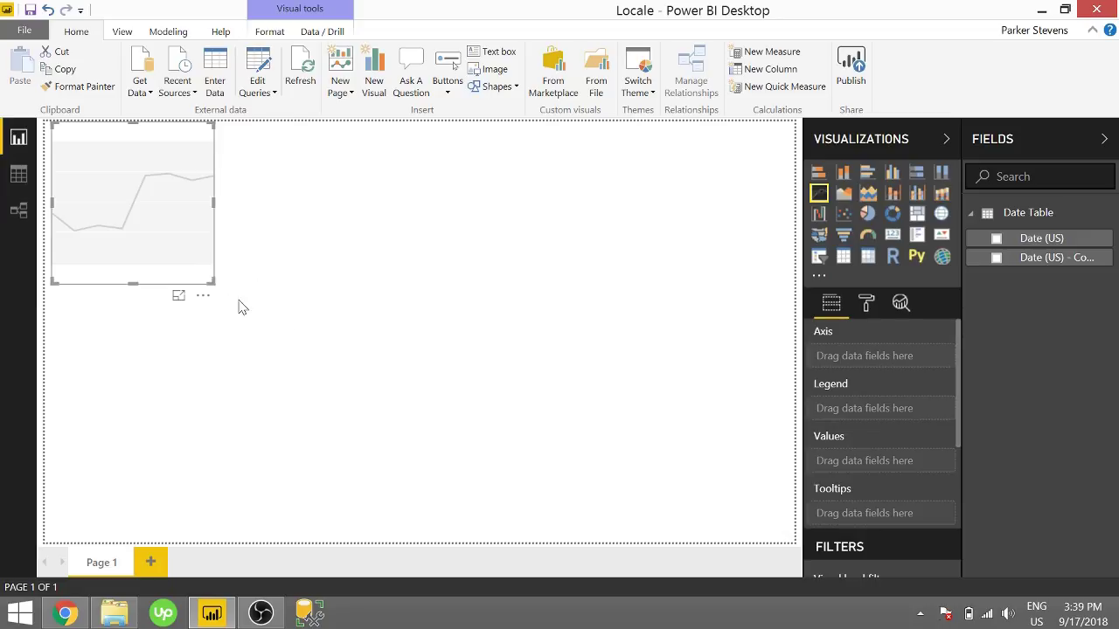
{"action": "left_click_drag", "start_coordinate": [196, 265], "coordinate": [425, 374]}
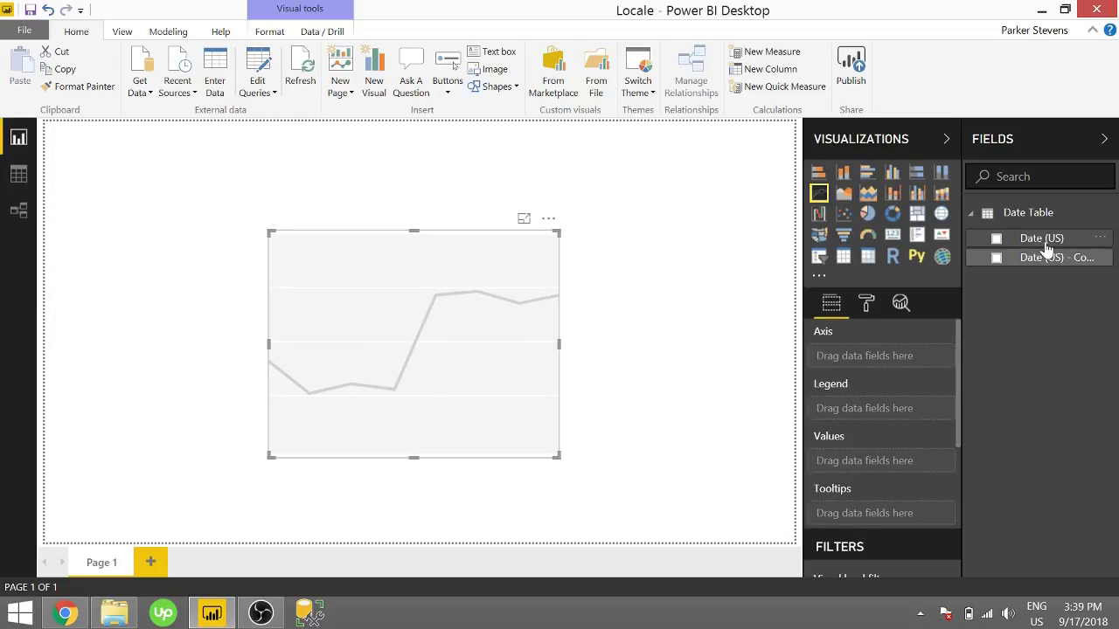
- Try Date (US) on the axis, then swap it for Date (US) - Copy values in a table
{"action": "left_click_drag", "start_coordinate": [1052, 246], "coordinate": [877, 361]}
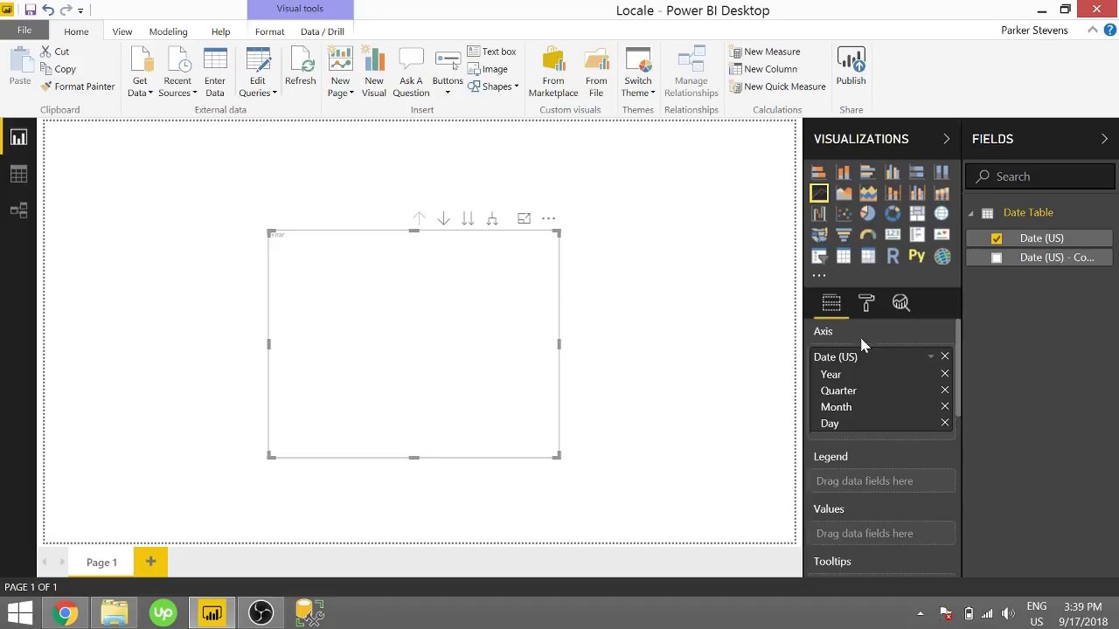
{"action": "left_click", "coordinate": [945, 356]}
{"action": "left_click_drag", "start_coordinate": [1011, 258], "coordinate": [901, 363]}
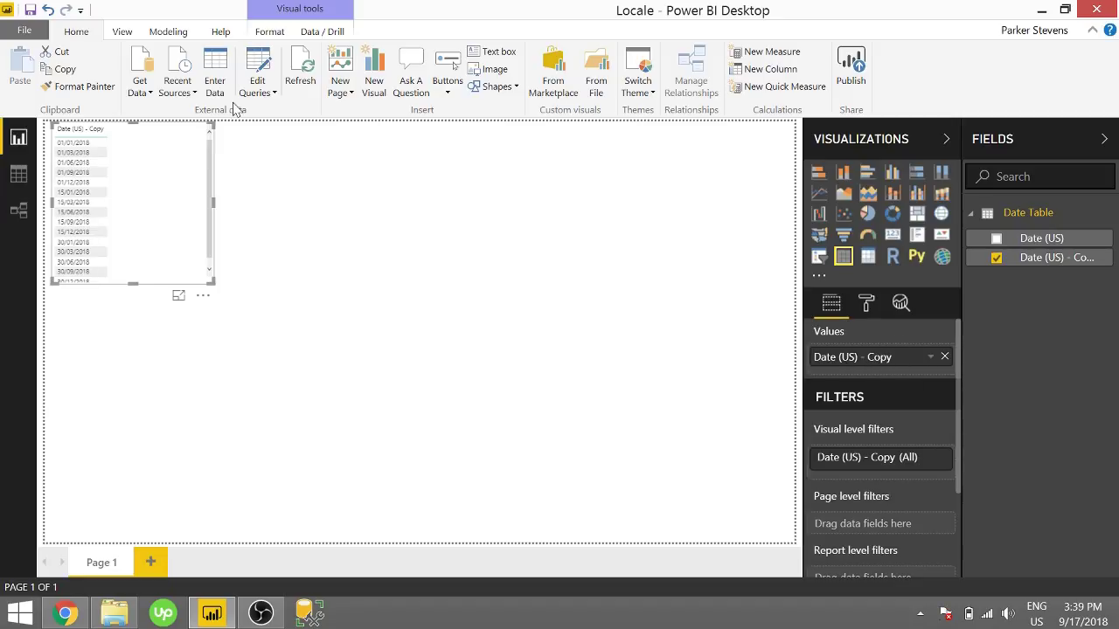
- Add an Index column counting from 0 to the Date Table and apply the changes
{"action": "left_click", "coordinate": [256, 69]}
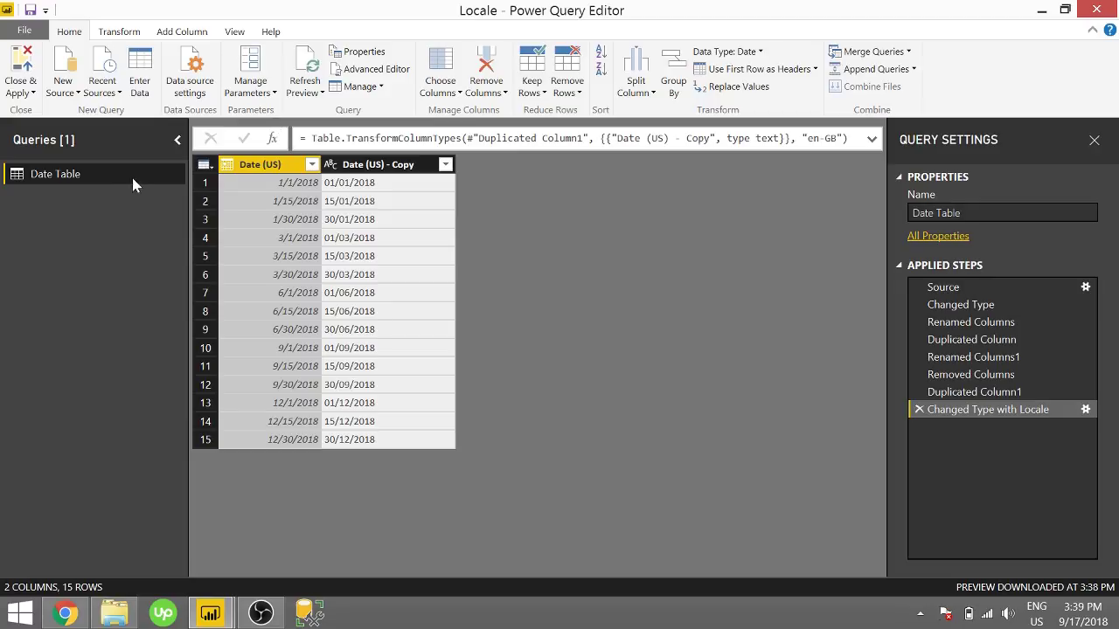
{"action": "left_click", "coordinate": [178, 31]}
{"action": "left_click", "coordinate": [185, 70]}
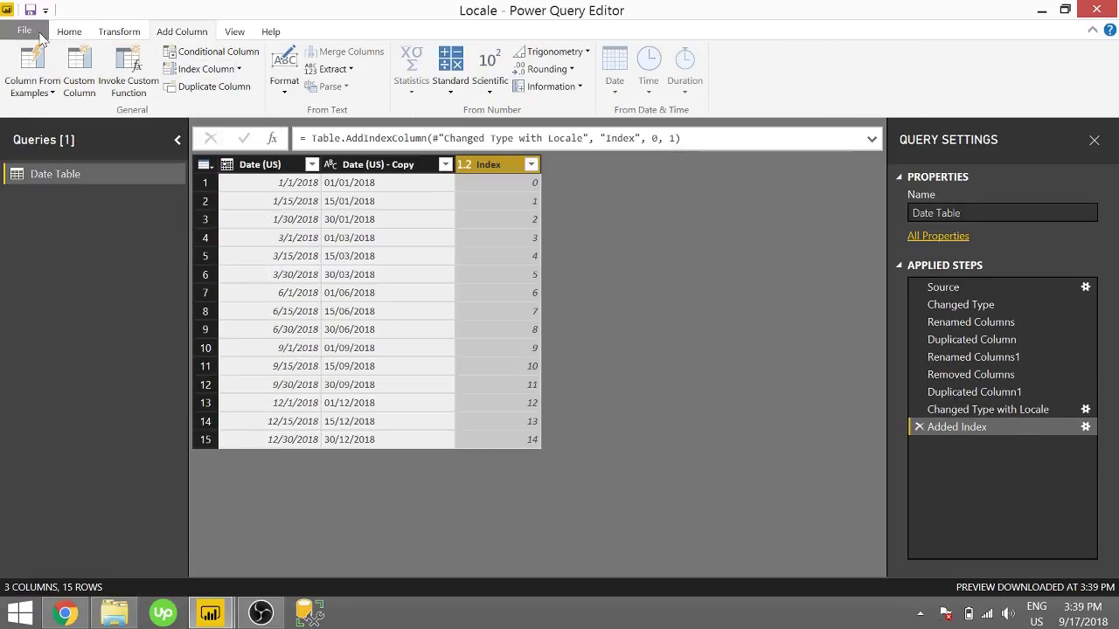
{"action": "left_click", "coordinate": [59, 33]}
{"action": "left_click", "coordinate": [27, 65]}
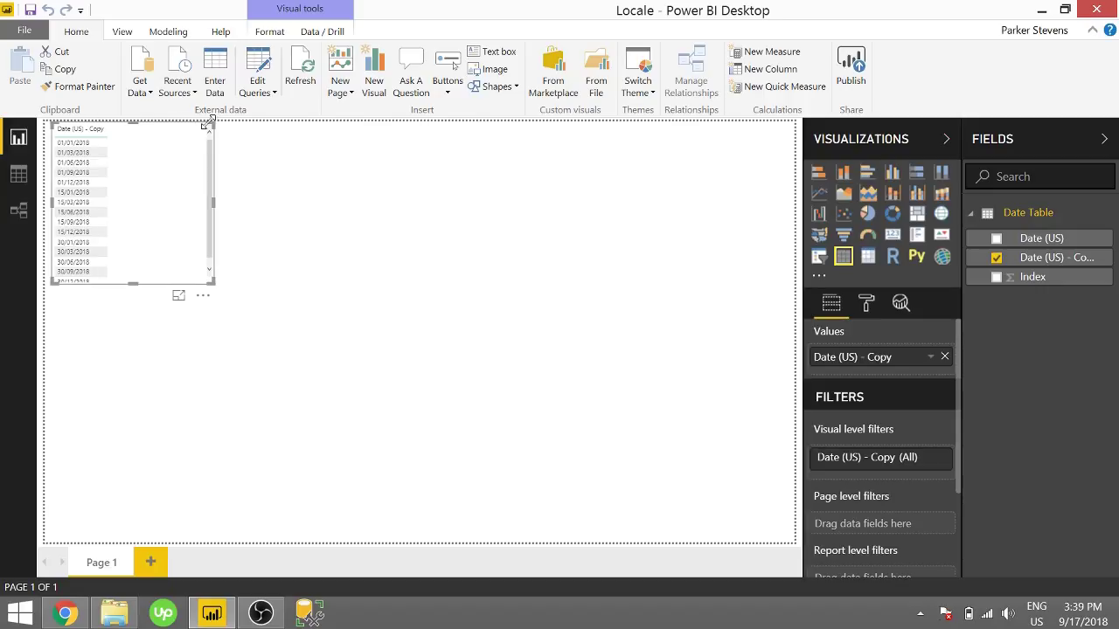
- Replace the table with an enlarged line chart of Index by Date (US) - Copy
{"action": "key", "text": "Delete"}
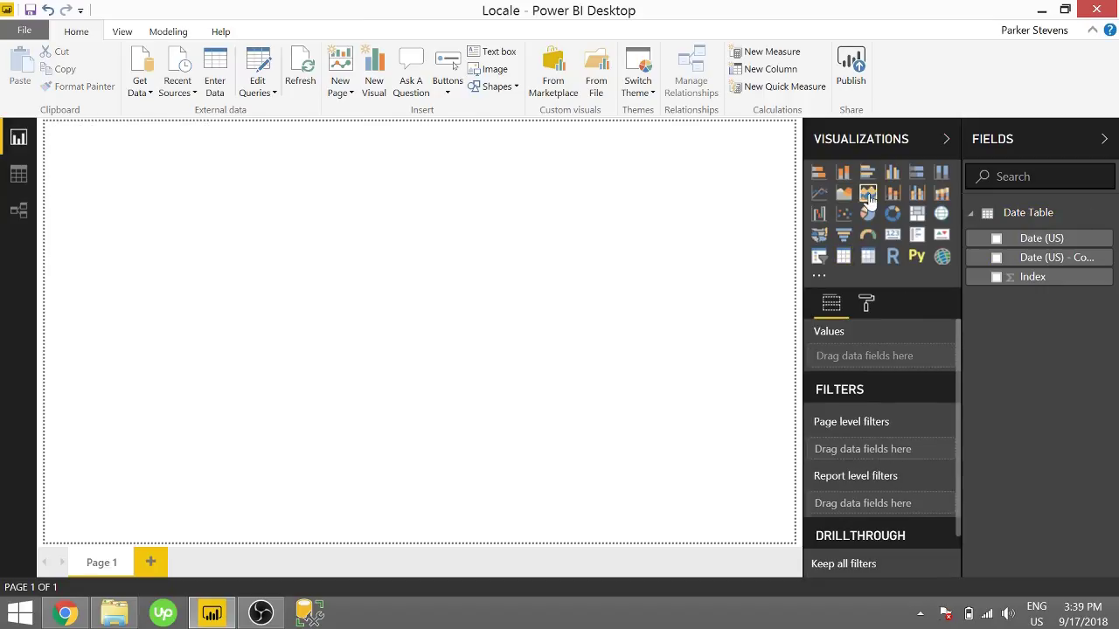
{"action": "left_click", "coordinate": [818, 193]}
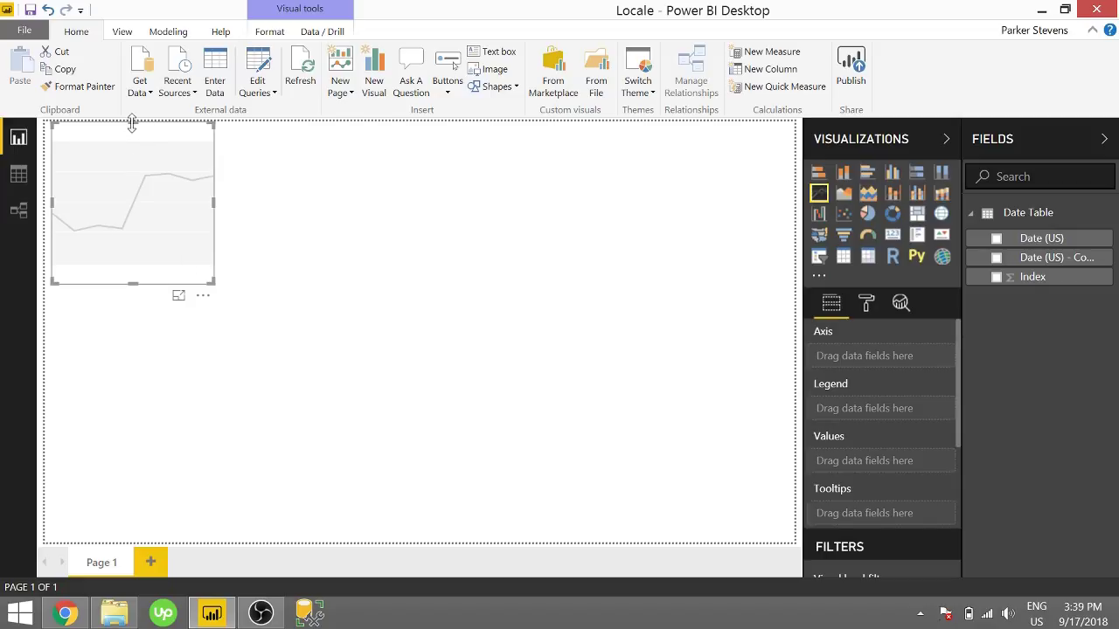
{"action": "left_click_drag", "start_coordinate": [131, 123], "coordinate": [332, 219]}
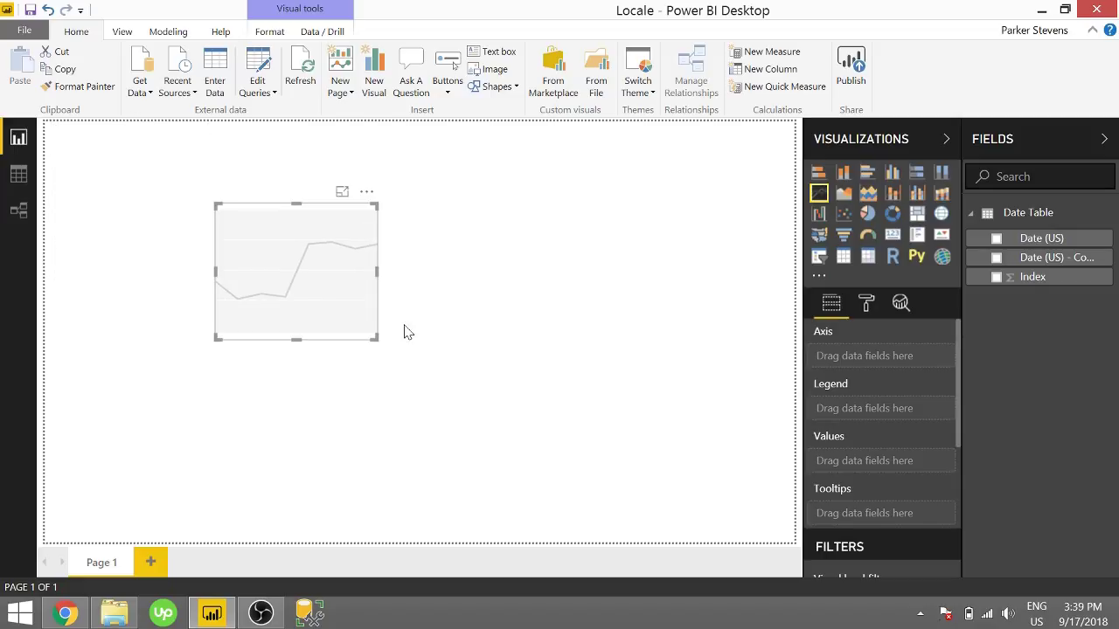
{"action": "left_click", "coordinate": [412, 367]}
{"action": "left_click", "coordinate": [342, 306]}
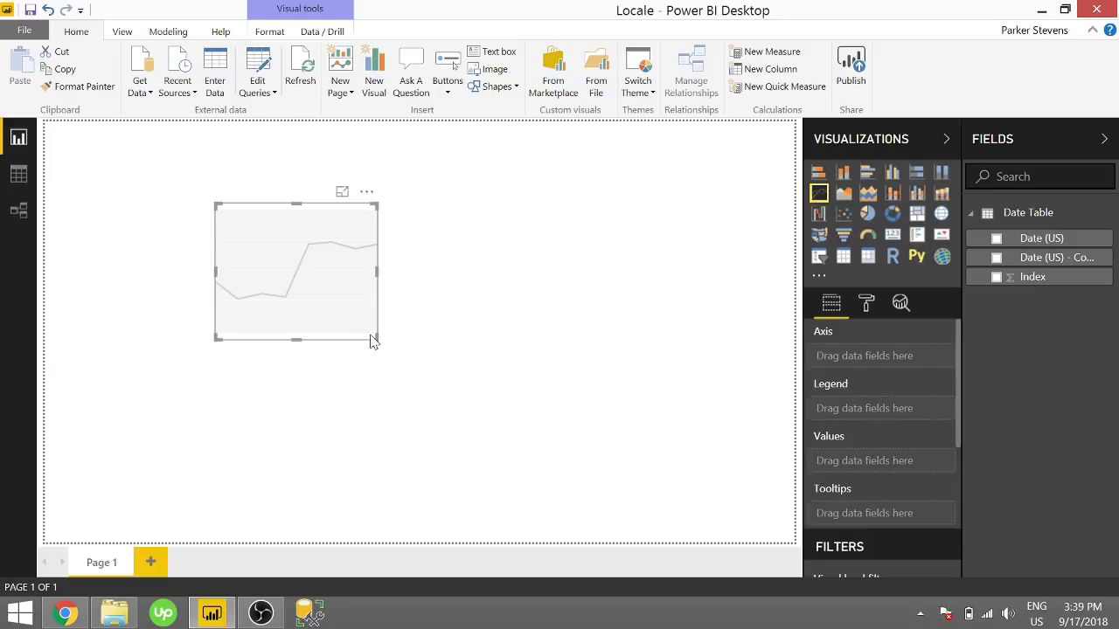
{"action": "left_click_drag", "start_coordinate": [373, 341], "coordinate": [634, 456]}
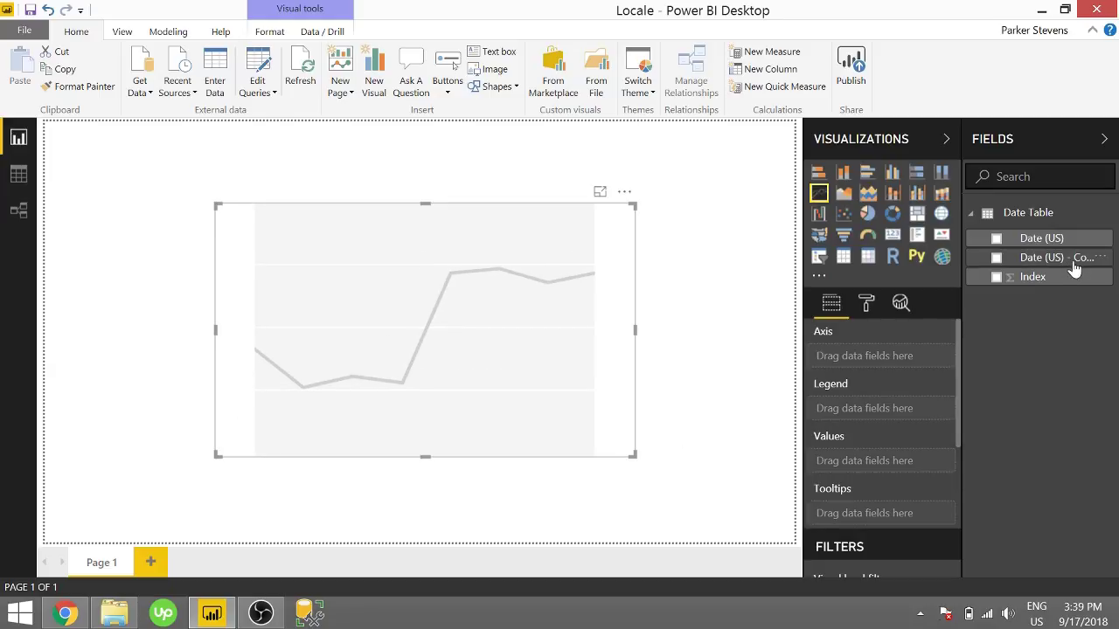
{"action": "left_click_drag", "start_coordinate": [1074, 269], "coordinate": [901, 368]}
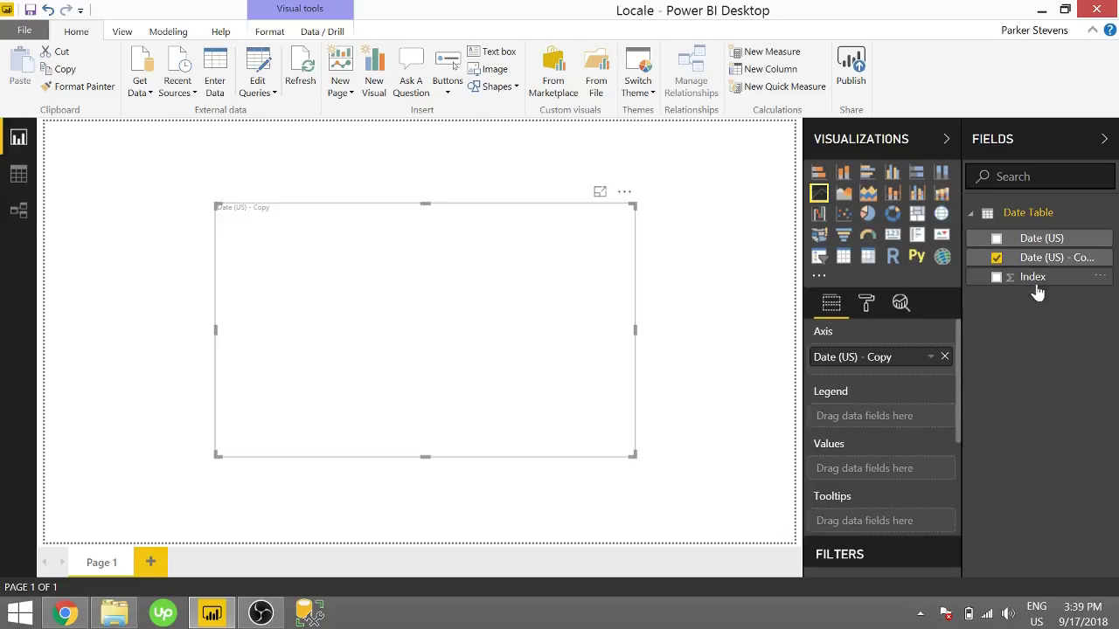
{"action": "left_click_drag", "start_coordinate": [1039, 291], "coordinate": [874, 479]}
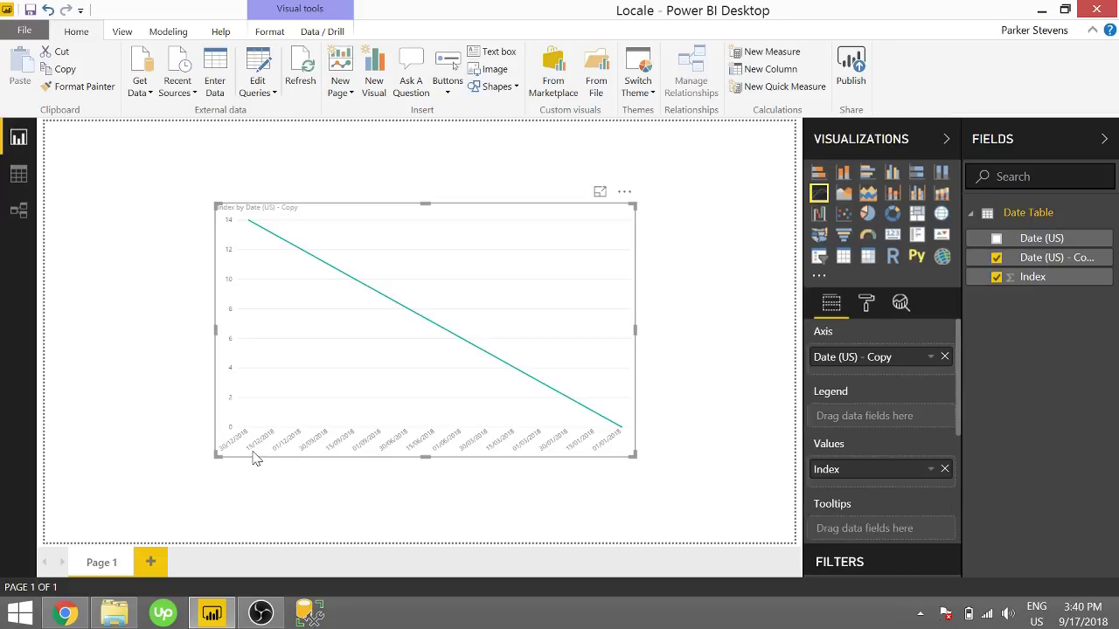
- Sort the line chart ascending from its More options menu
{"action": "left_click", "coordinate": [624, 191]}
{"action": "left_click", "coordinate": [684, 315]}
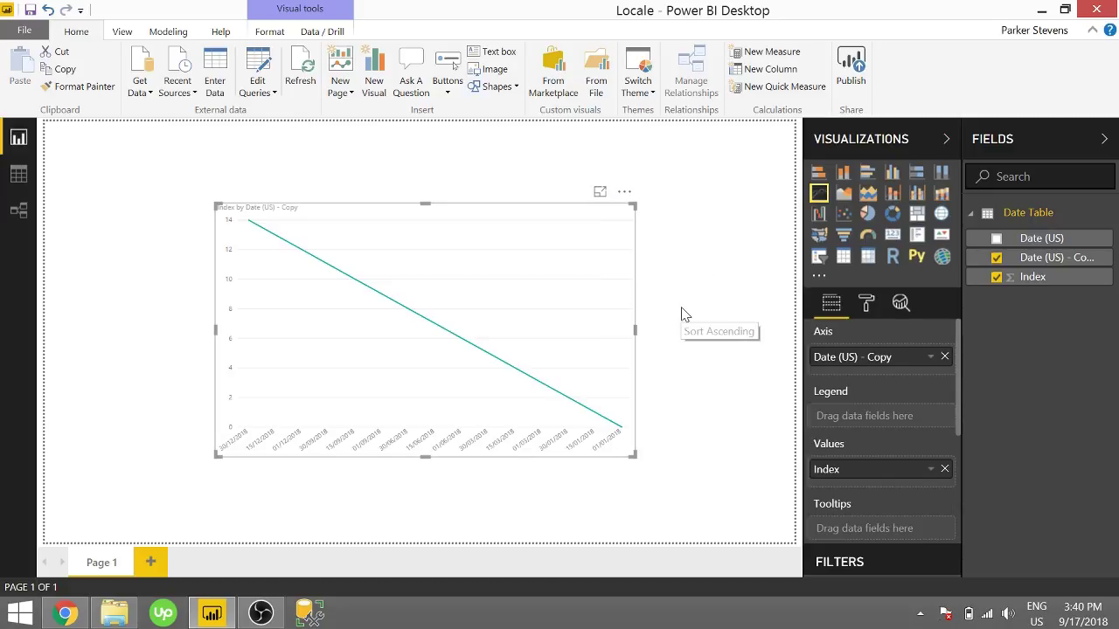